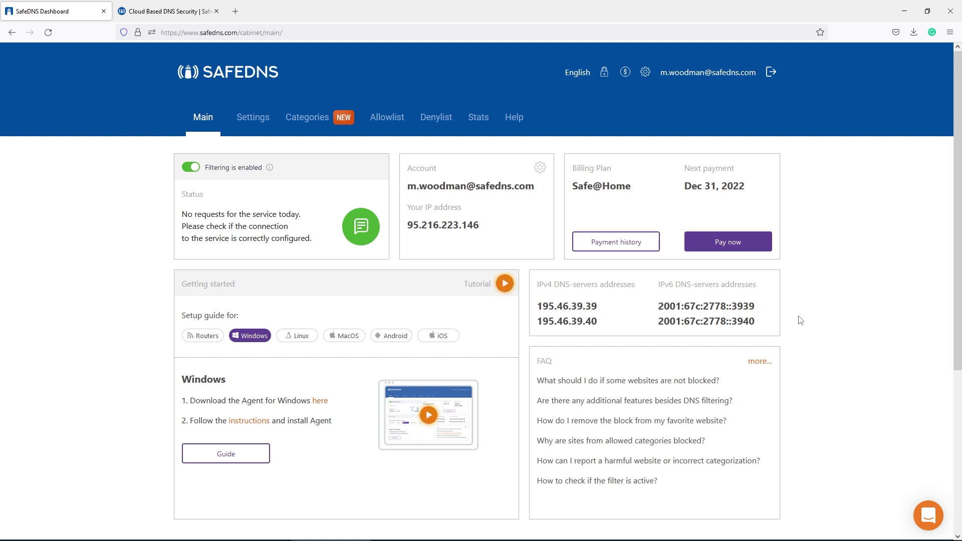
# - Copy the network's own IP address from Settings > Devices
pyautogui.click(254, 118)
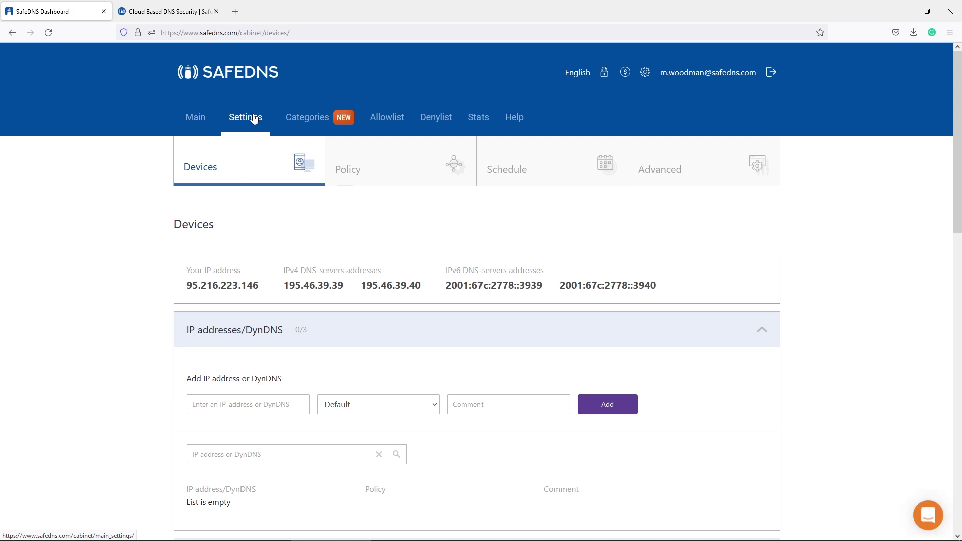
pyautogui.doubleClick(187, 287)
pyautogui.hotkey('ctrl', 'c')
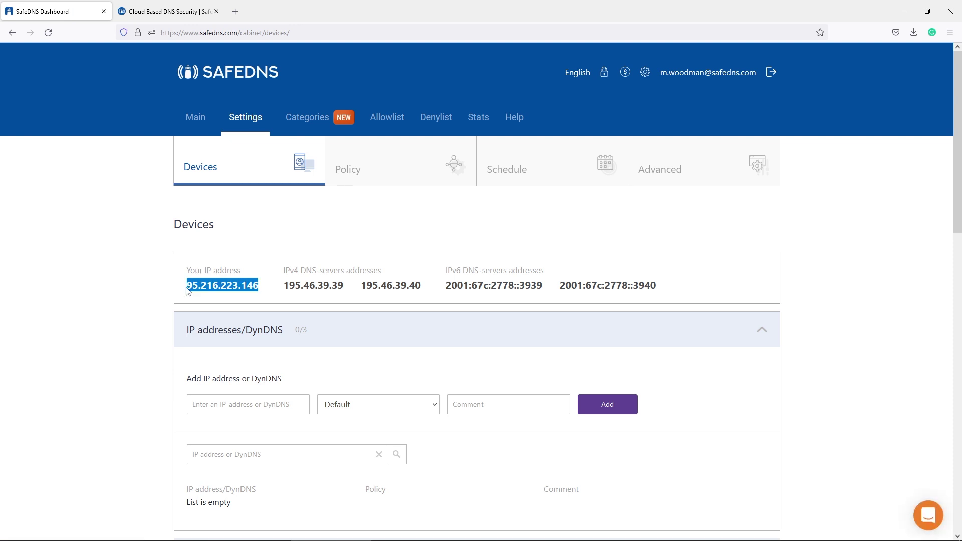
pyautogui.scroll(-1, 188, 290)
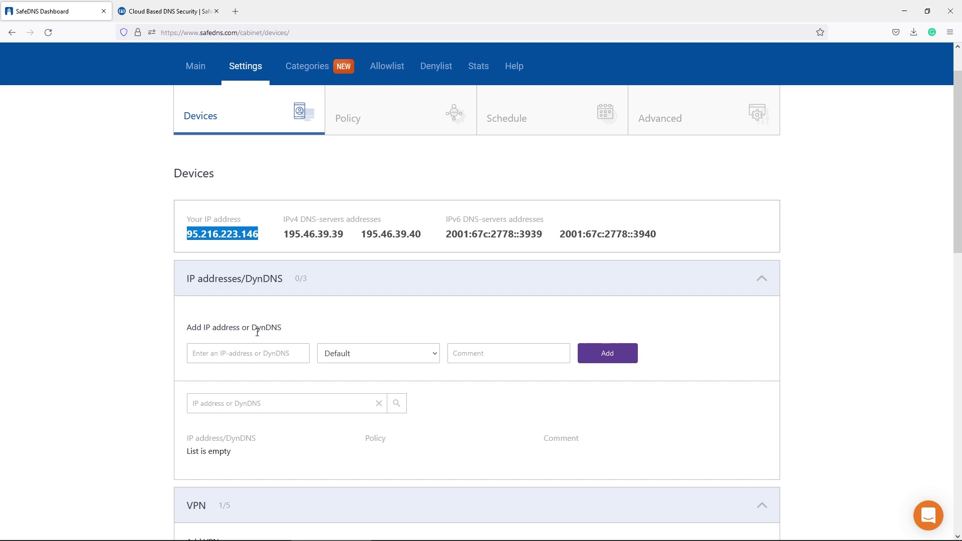
# - Add 95.216.223.146 to the network list under the Default policy, then view the policies
pyautogui.click(262, 353)
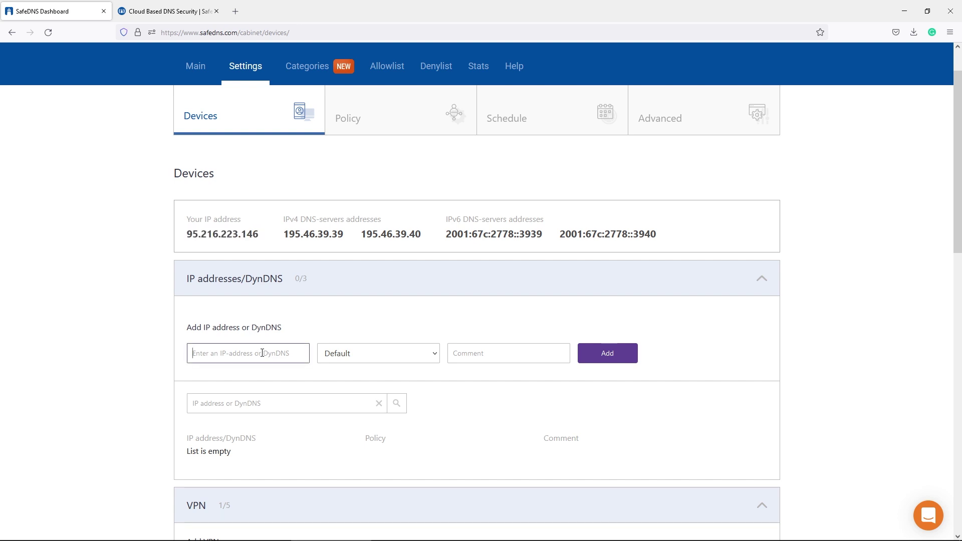
pyautogui.hotkey('ctrl', 'v')
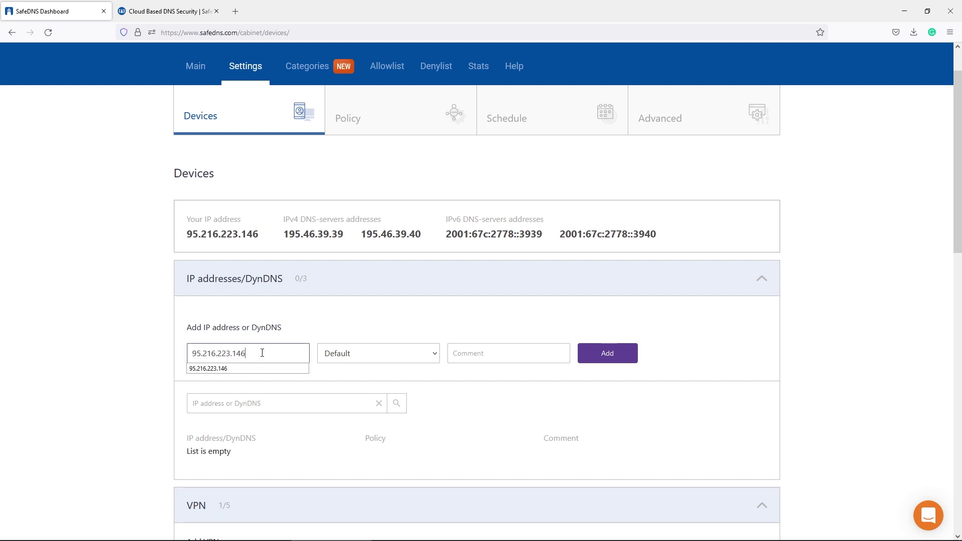
pyautogui.press('Escape')
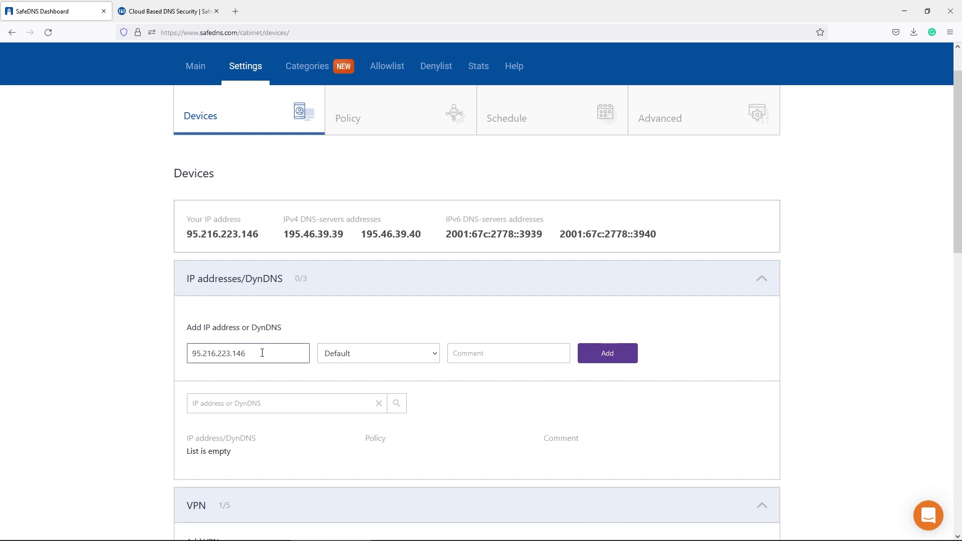
pyautogui.click(378, 358)
pyautogui.click(359, 375)
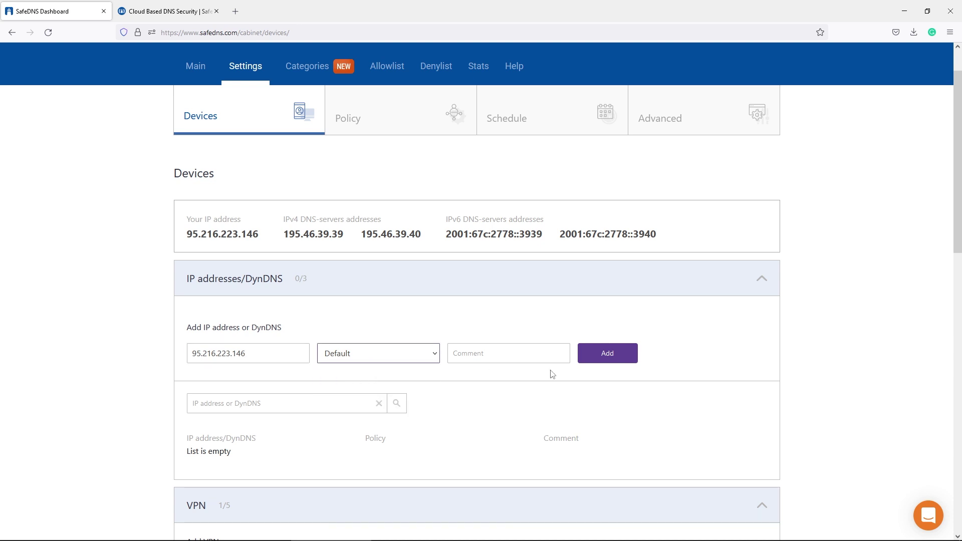
pyautogui.click(613, 359)
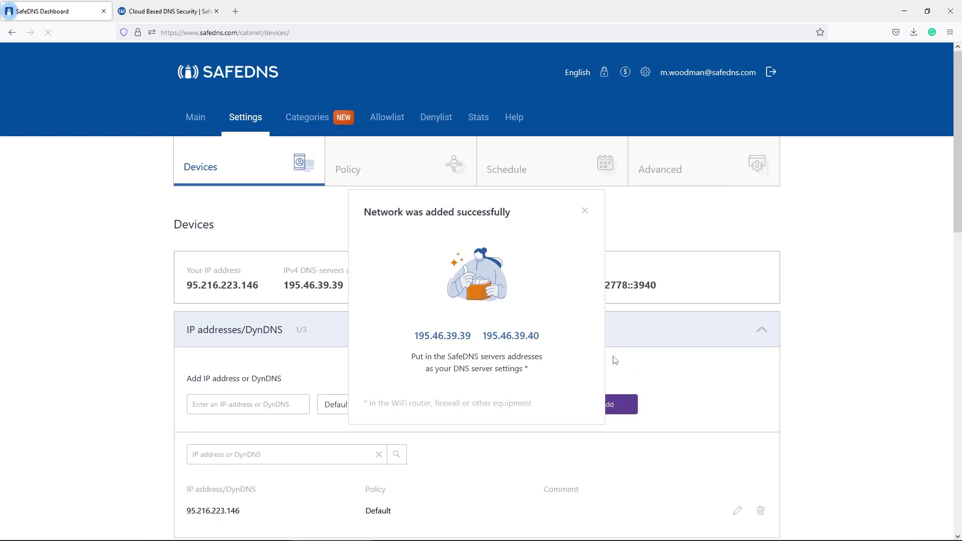
pyautogui.click(368, 182)
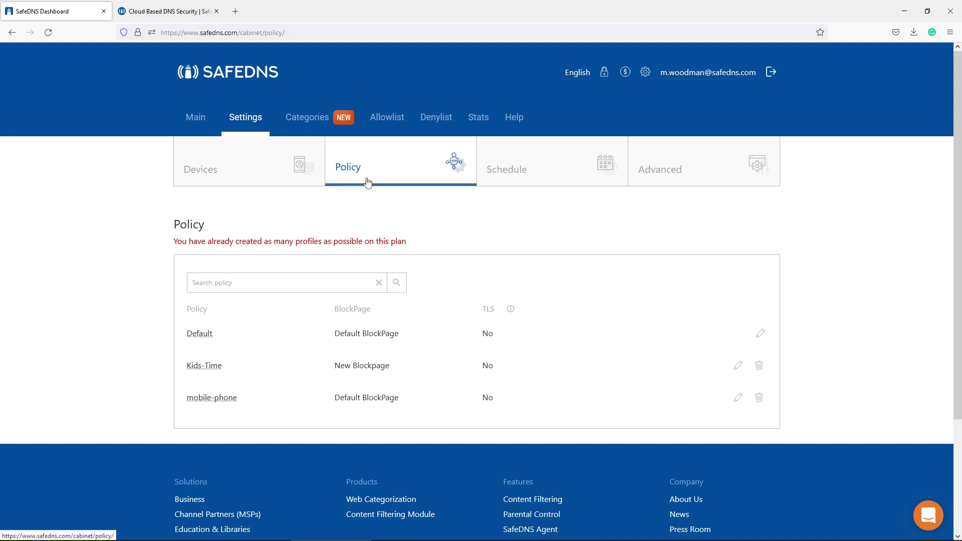
# - Lock the Adult Related category group for the Default policy and save
pyautogui.click(317, 122)
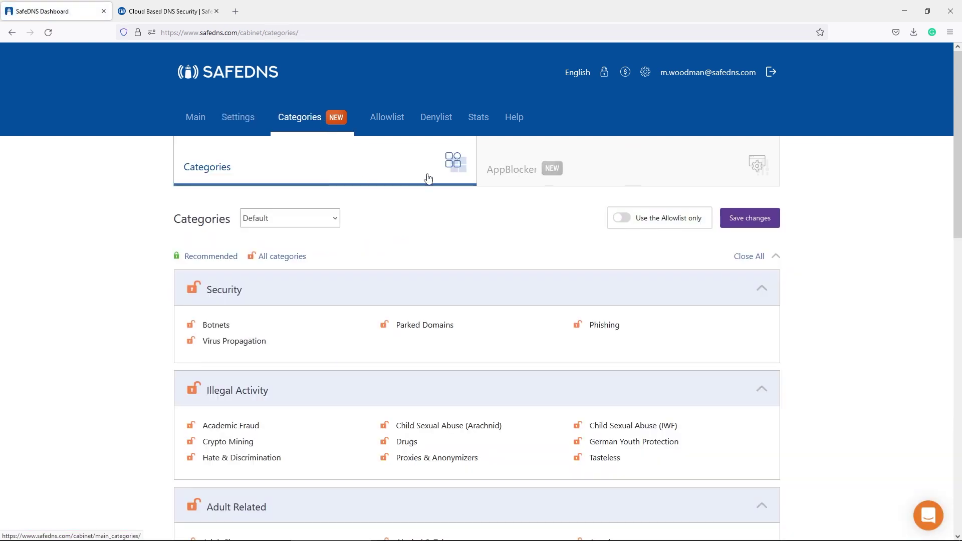
pyautogui.scroll(-4, 580, 249)
pyautogui.scroll(1, 583, 251)
pyautogui.scroll(-1, 583, 251)
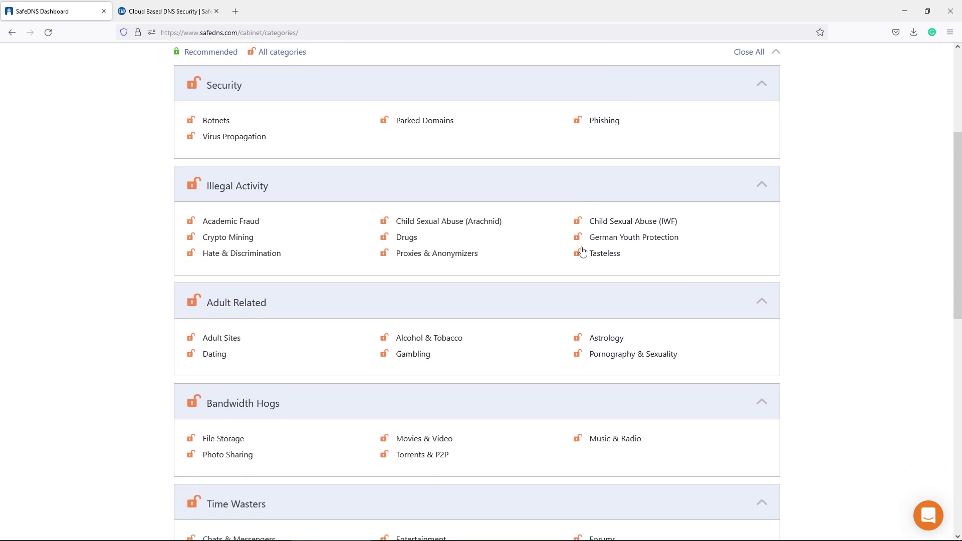
pyautogui.scroll(-2, 583, 251)
pyautogui.scroll(-2, 582, 251)
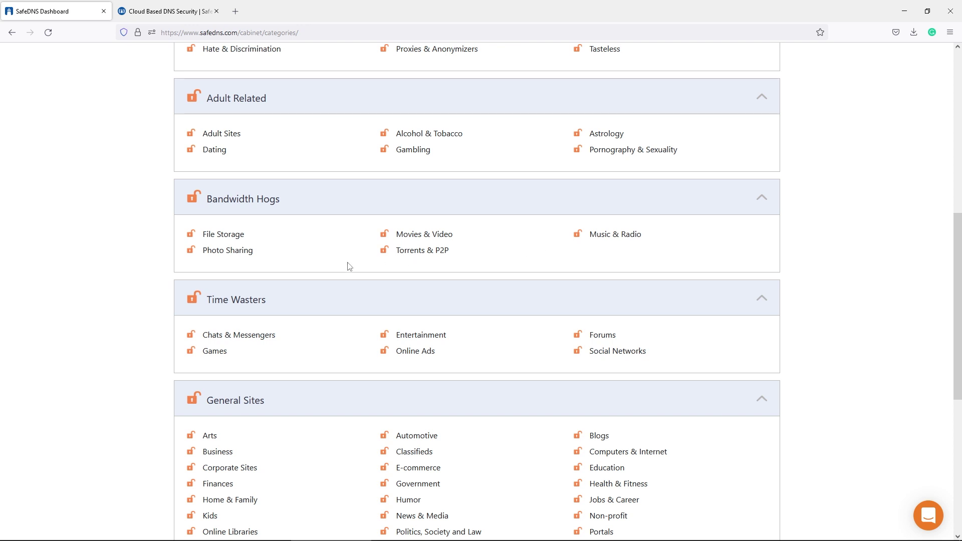
pyautogui.scroll(1, 321, 246)
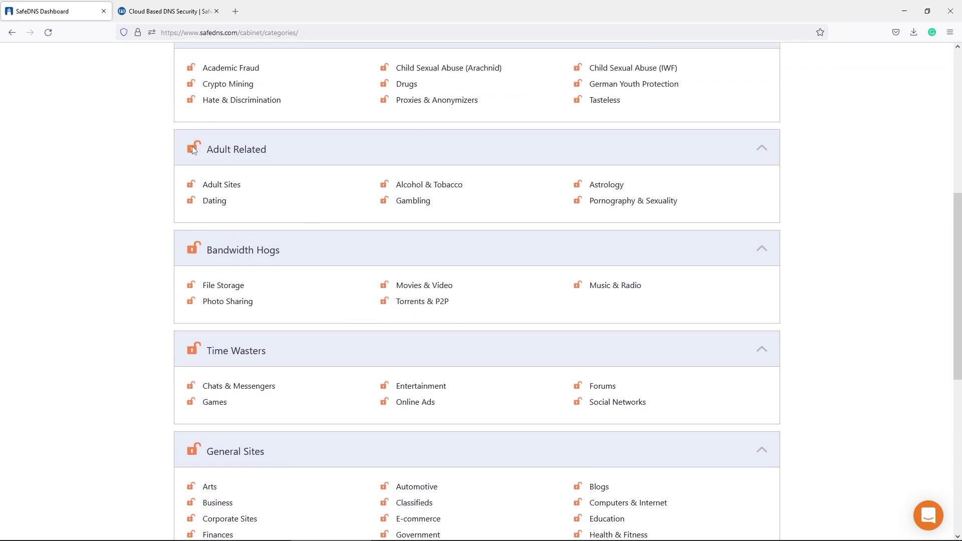
pyautogui.click(194, 148)
pyautogui.scroll(7, 804, 258)
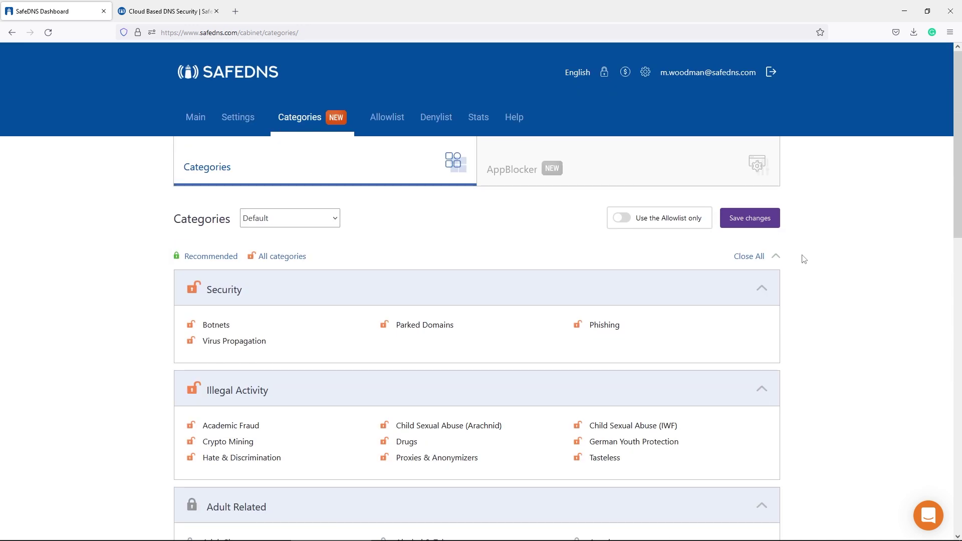
pyautogui.click(763, 224)
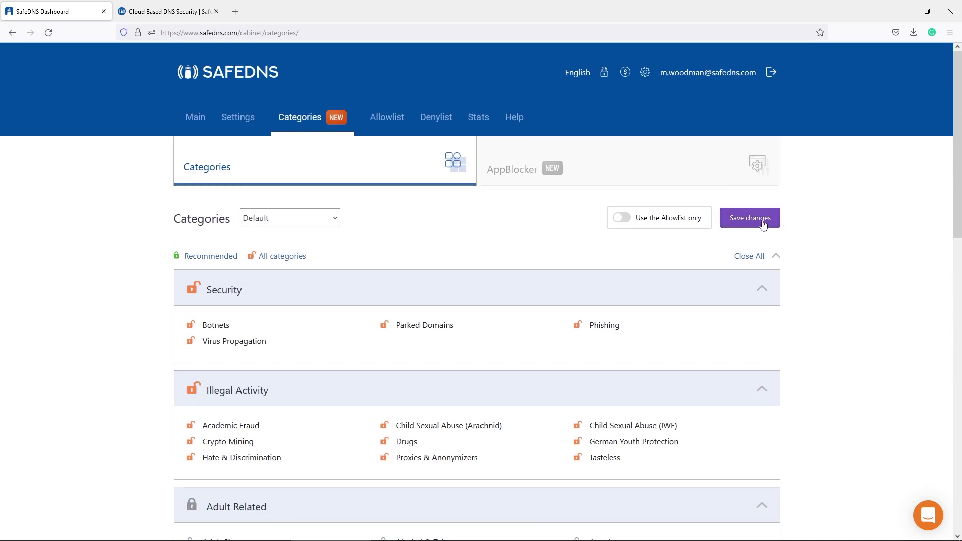
# - Block Facebook among the Social networks apps in AppBlocker and save
pyautogui.click(538, 166)
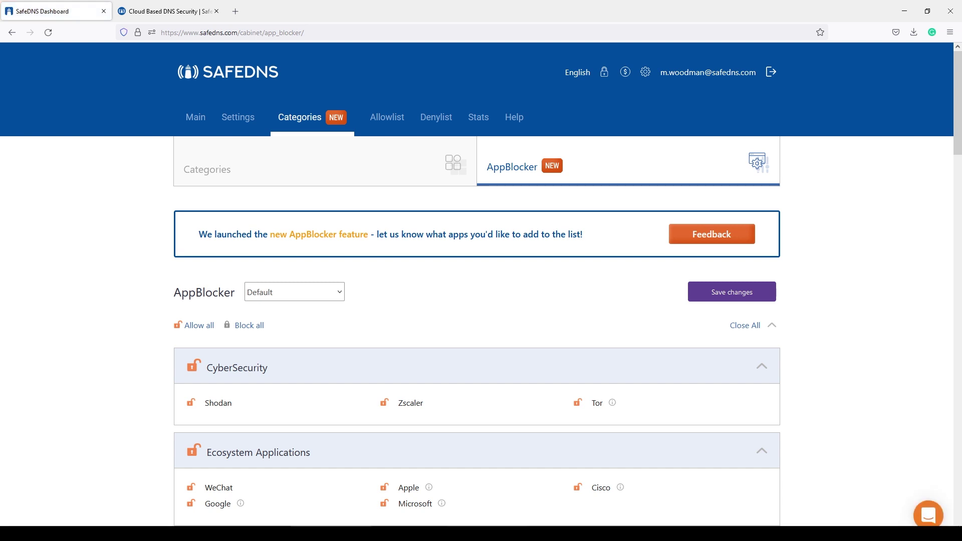
pyautogui.scroll(-14, 491, 437)
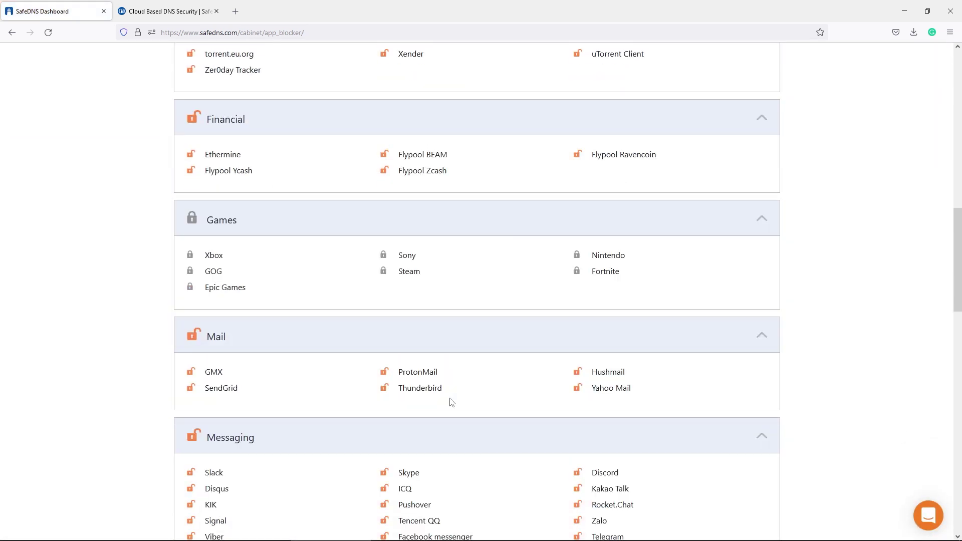
pyautogui.scroll(-9, 451, 402)
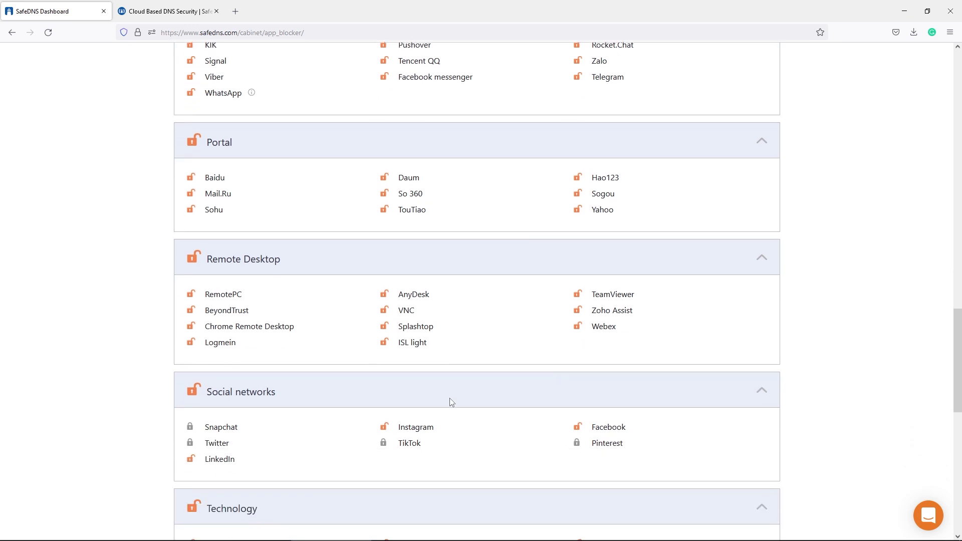
pyautogui.click(193, 389)
pyautogui.click(578, 428)
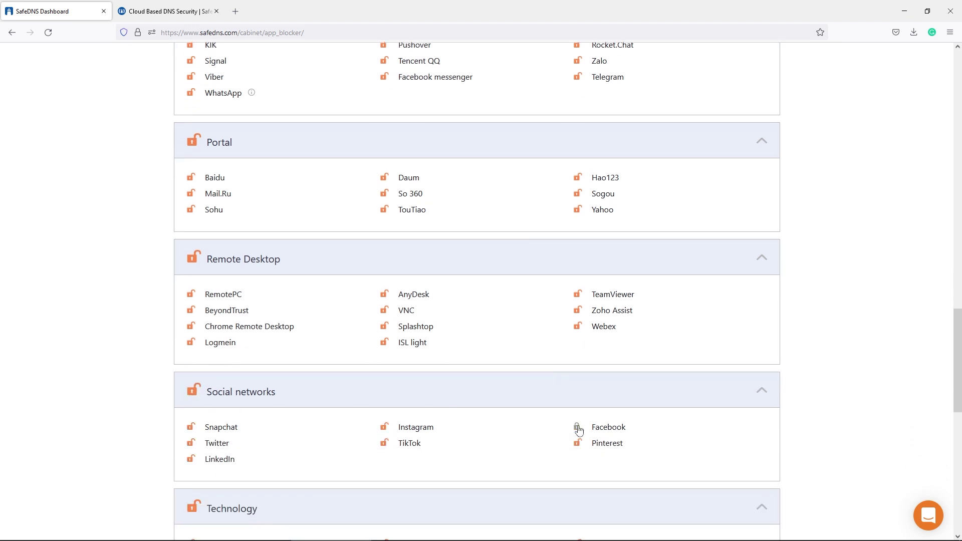
pyautogui.click(190, 459)
pyautogui.scroll(2, 423, 426)
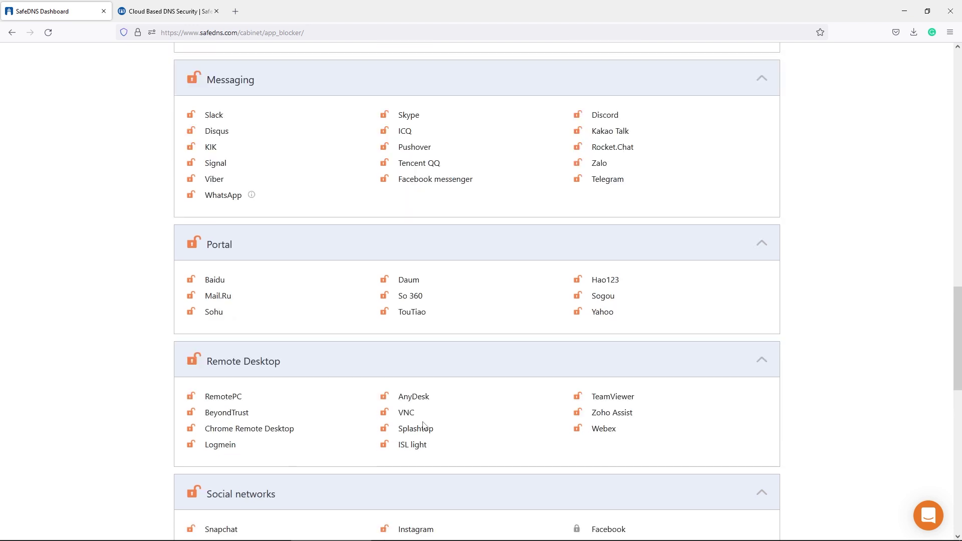
pyautogui.scroll(7, 423, 426)
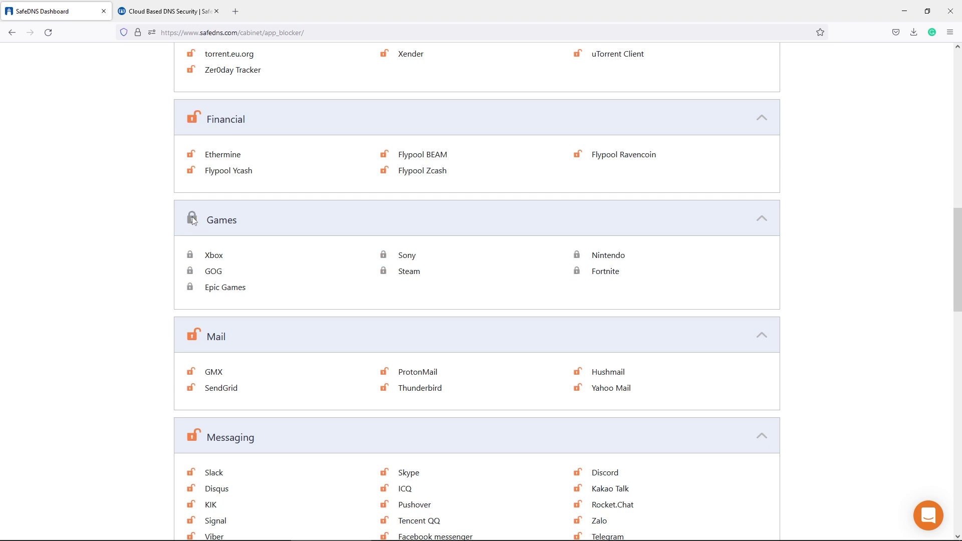
pyautogui.scroll(15, 565, 238)
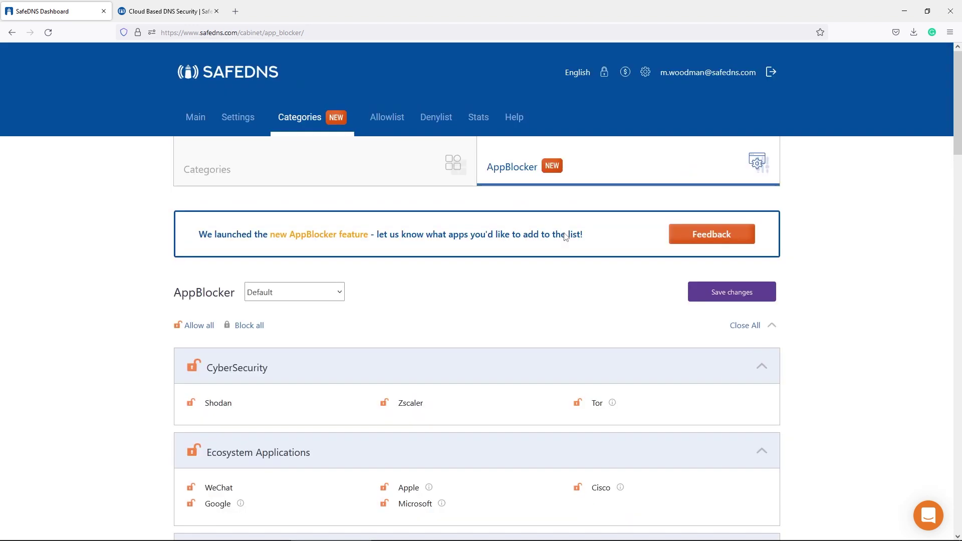
pyautogui.click(732, 292)
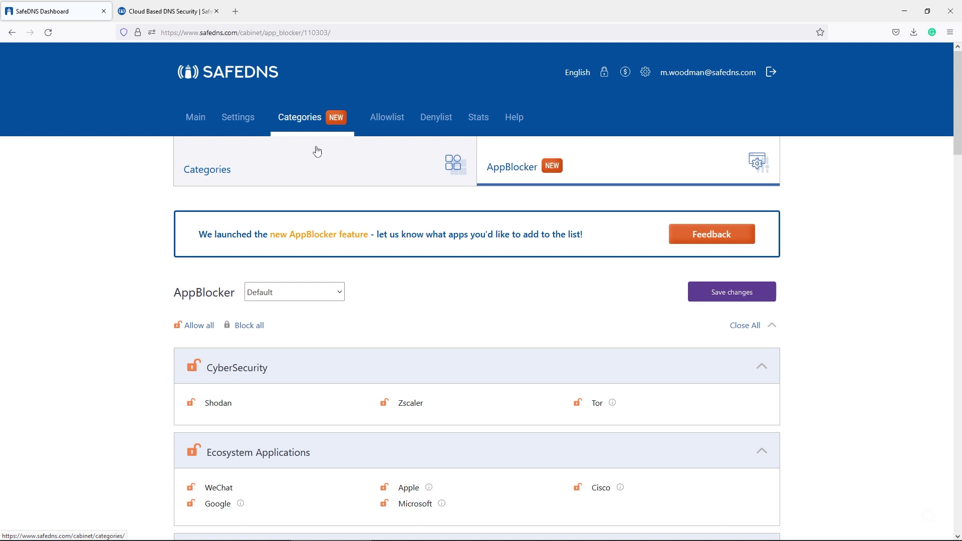
# - Review the blocked content categories, then return to the Settings Devices page
pyautogui.click(327, 174)
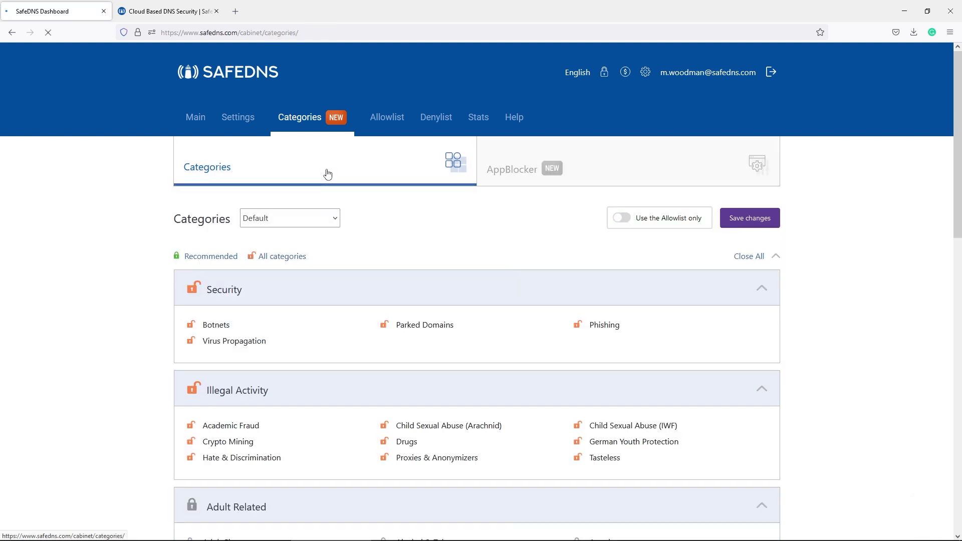
pyautogui.scroll(-2, 470, 225)
pyautogui.scroll(-12, 470, 224)
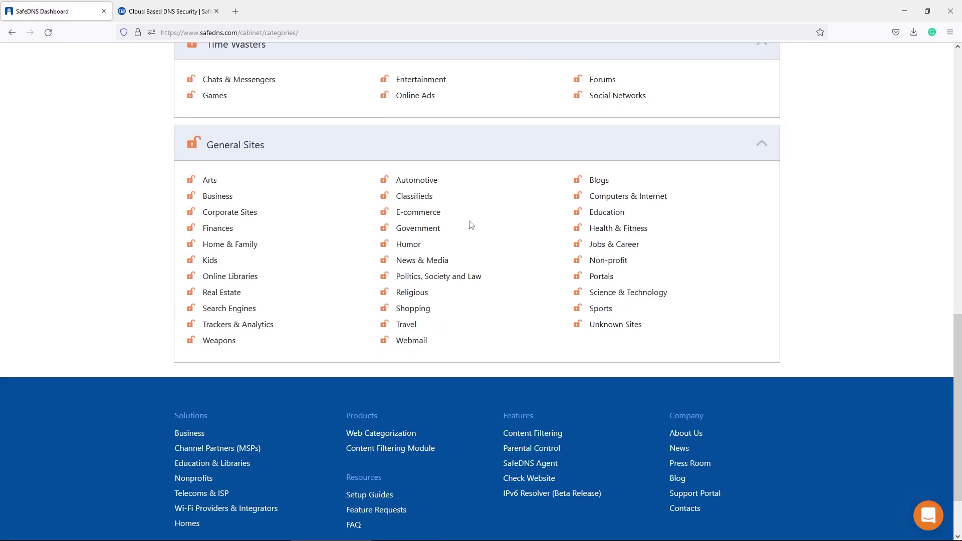
pyautogui.scroll(2, 420, 193)
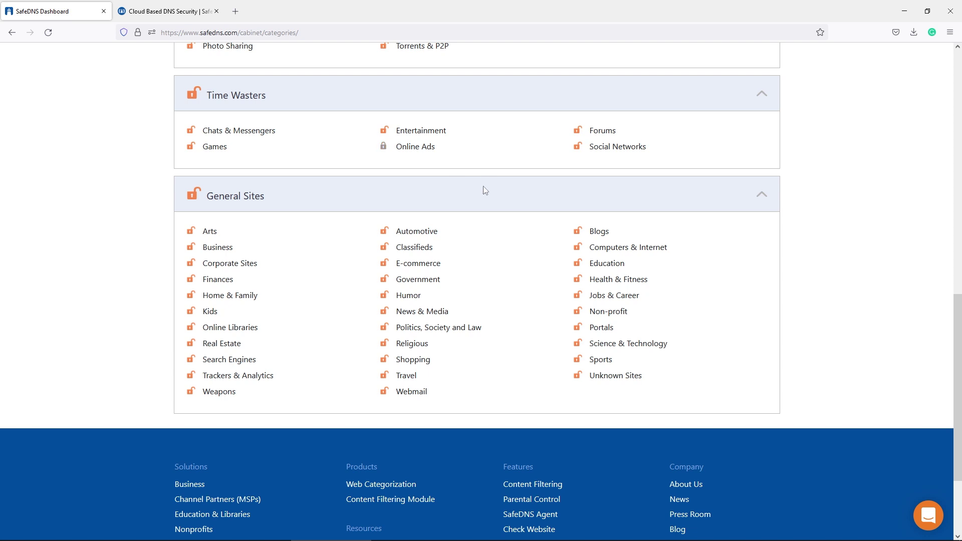
pyautogui.scroll(15, 360, 130)
pyautogui.click(239, 68)
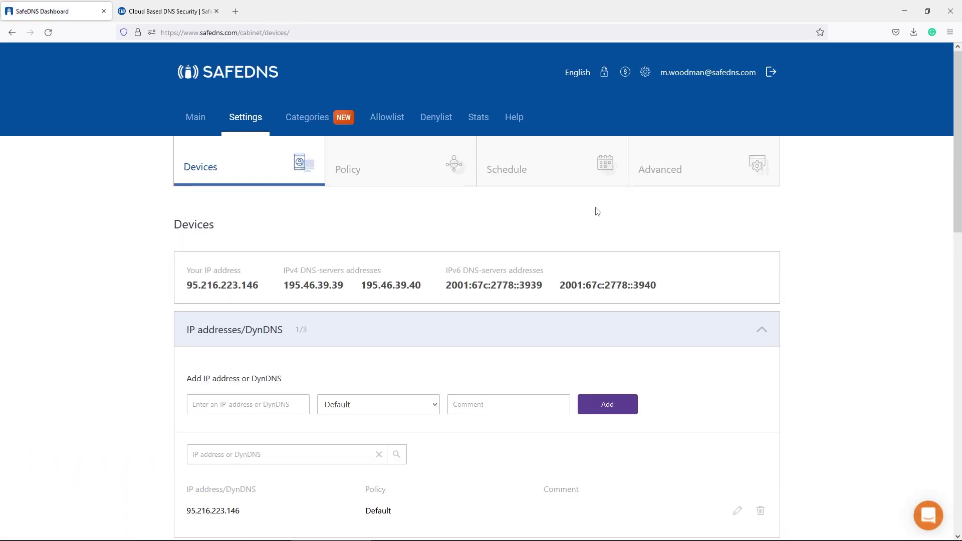
# - Switch the macbook_pro agent device from Default to the Kids-Time policy
pyautogui.scroll(-4, 308, 359)
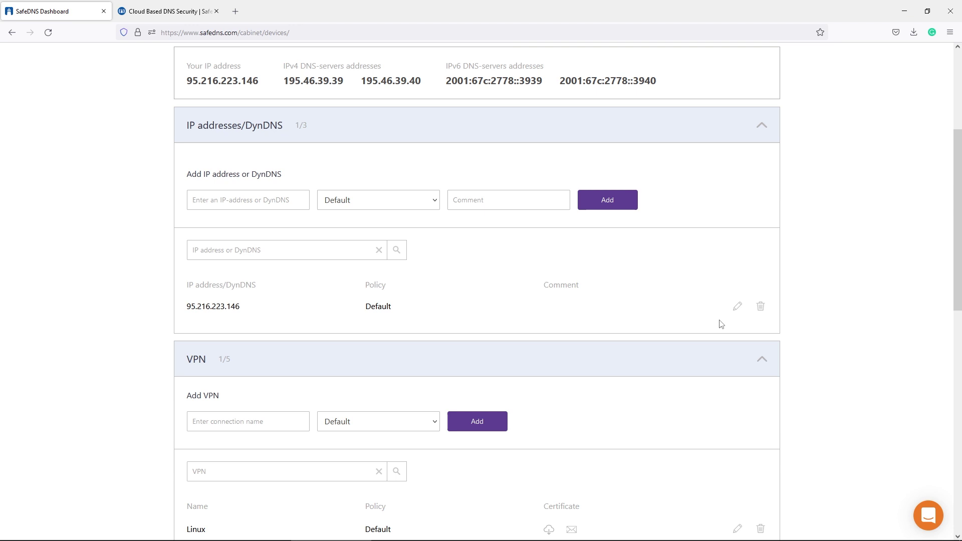
pyautogui.scroll(-7, 721, 324)
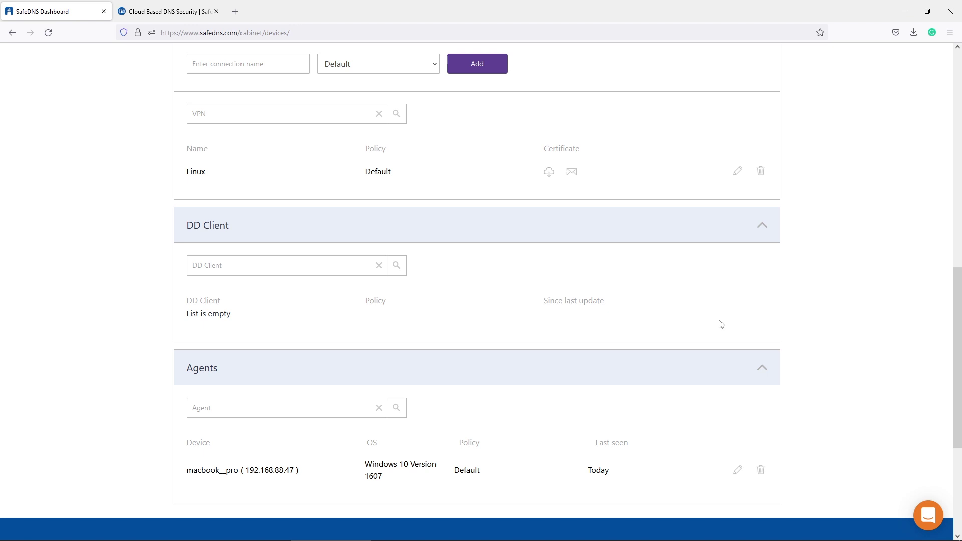
pyautogui.scroll(-2, 721, 324)
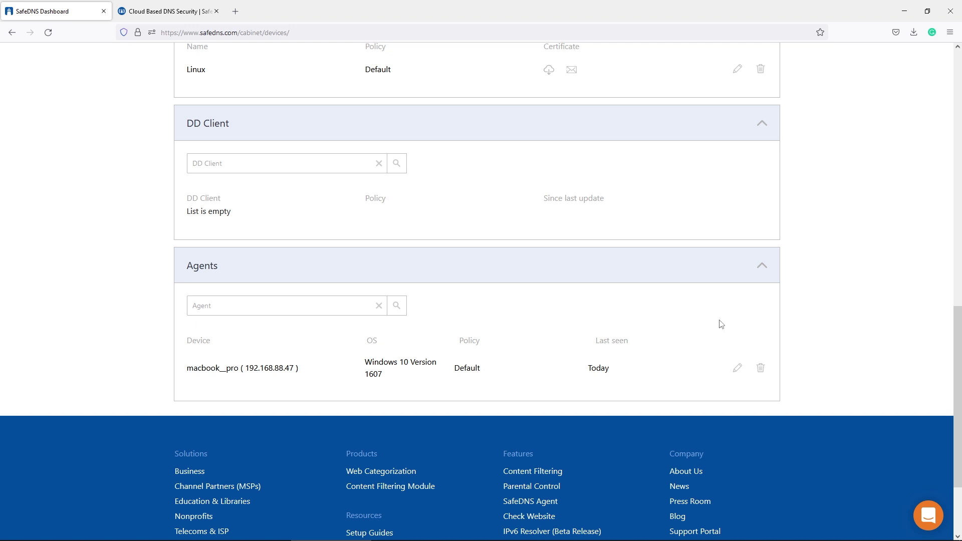
pyautogui.click(737, 368)
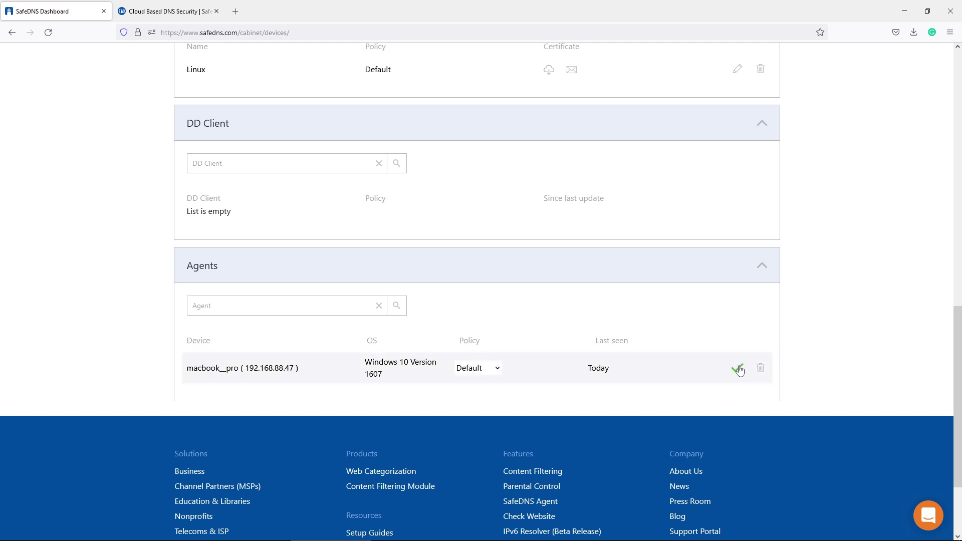
pyautogui.click(498, 369)
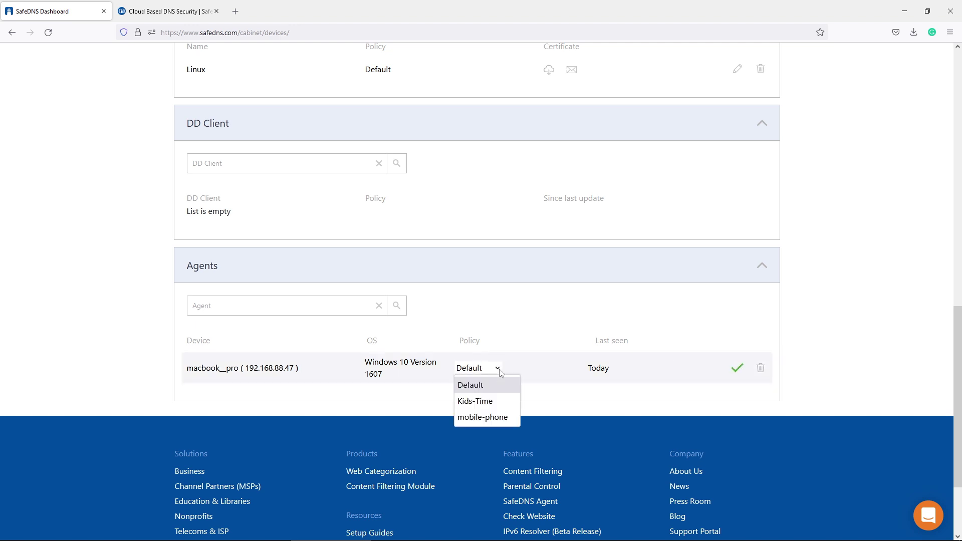
pyautogui.click(502, 402)
pyautogui.click(735, 369)
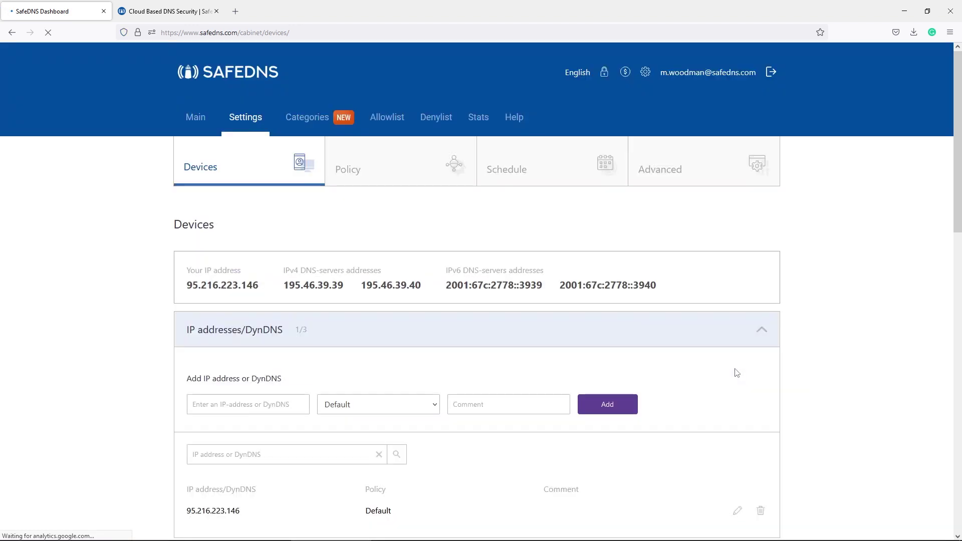
# - Open the Kids-Time schedule settings to review its daily active hours
pyautogui.click(537, 173)
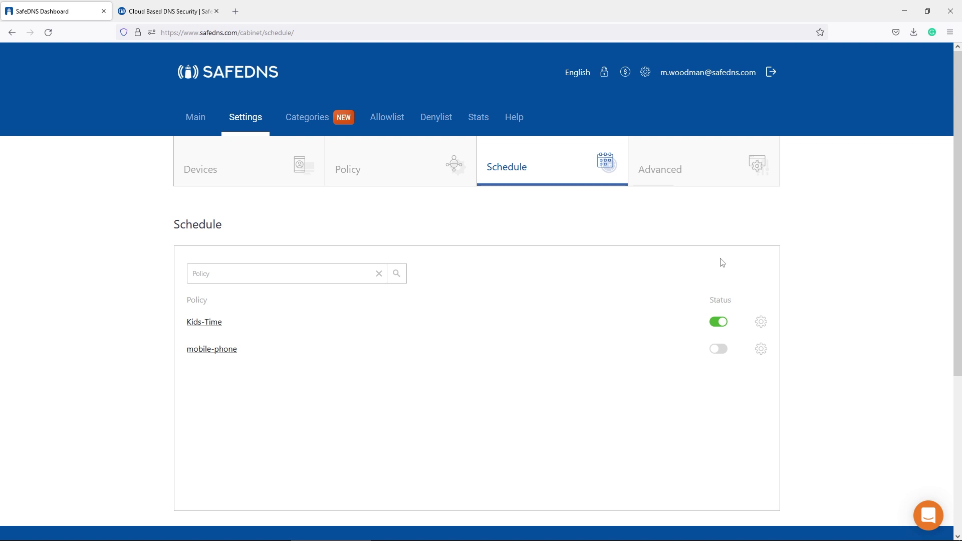
pyautogui.click(760, 323)
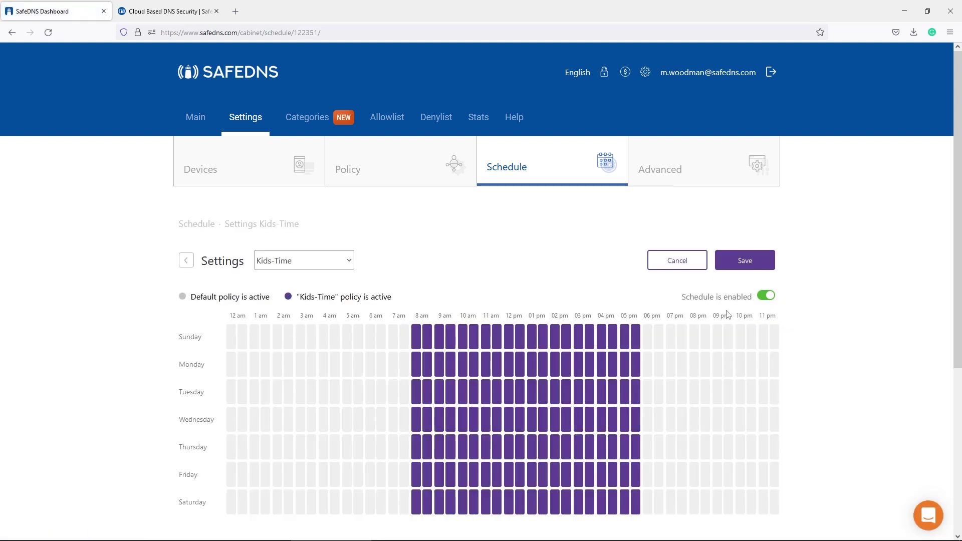
pyautogui.scroll(-1, 701, 308)
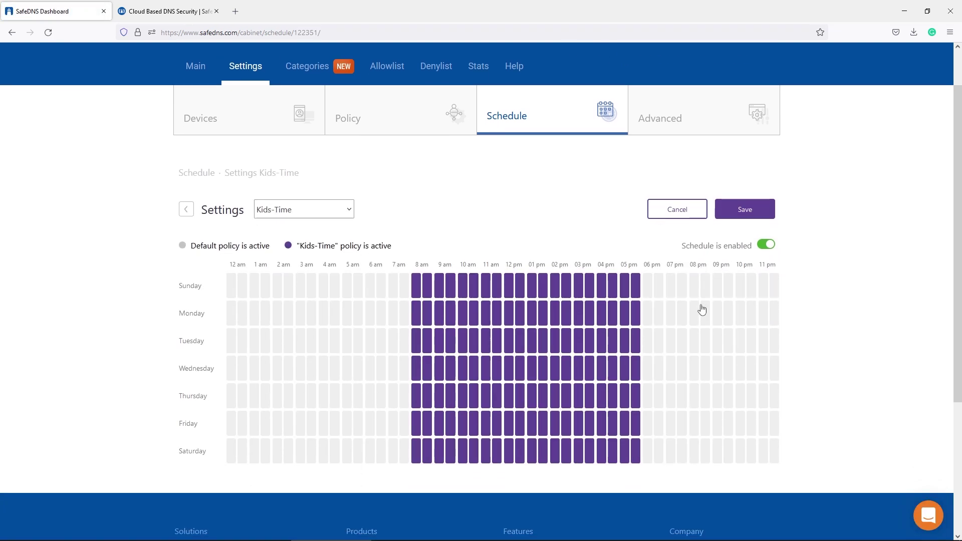
pyautogui.scroll(-1, 701, 309)
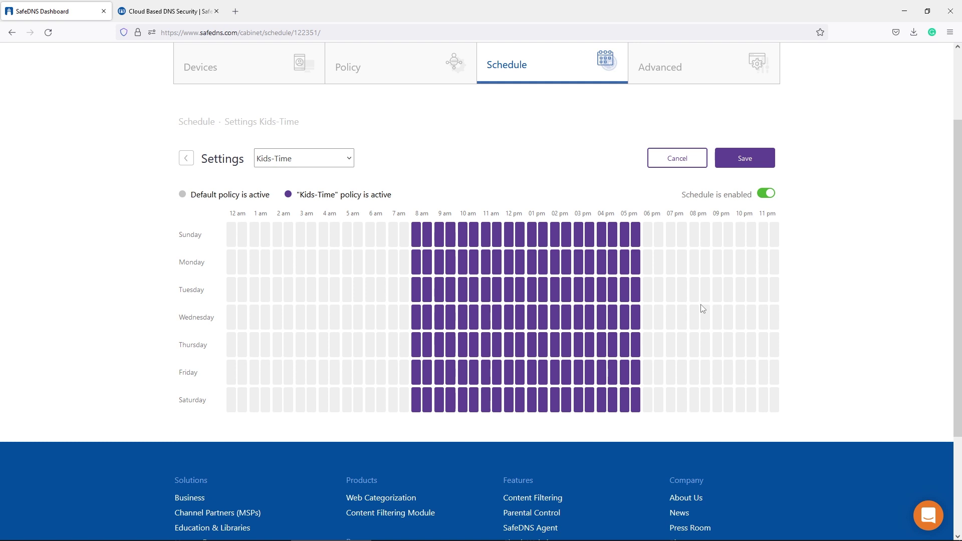
pyautogui.scroll(2, 701, 309)
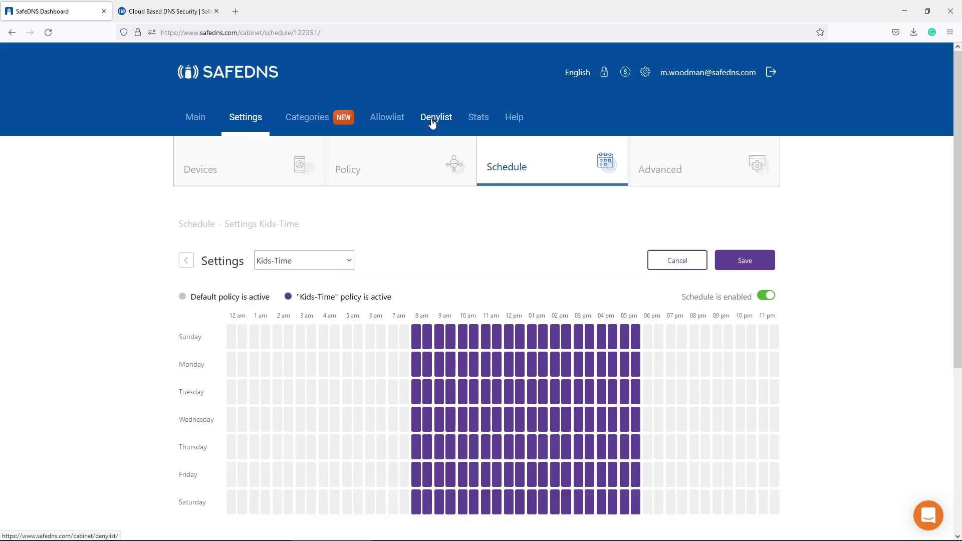
# - Add youtube.com plus its eight recommended domains, like googlevideo.com, to the Kids-Time denylist
pyautogui.click(385, 118)
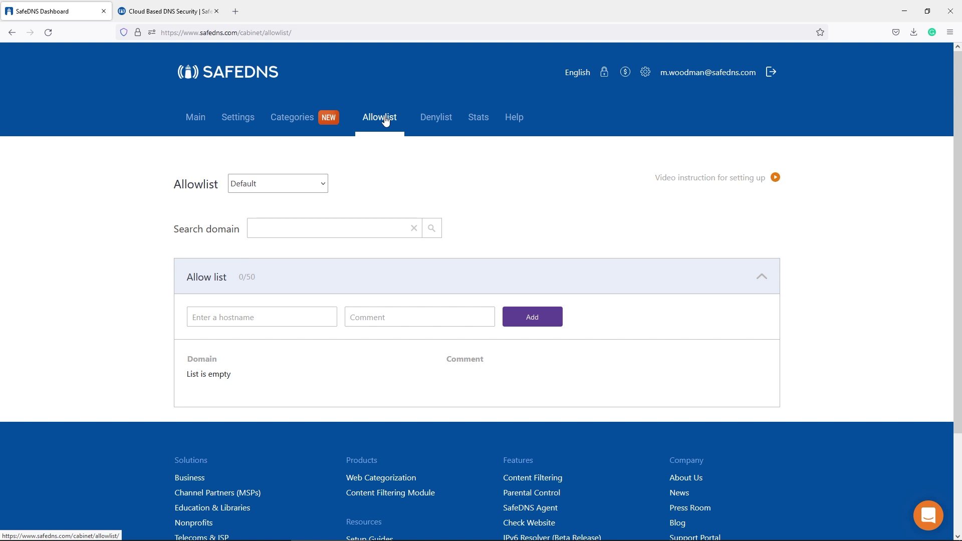
pyautogui.click(440, 123)
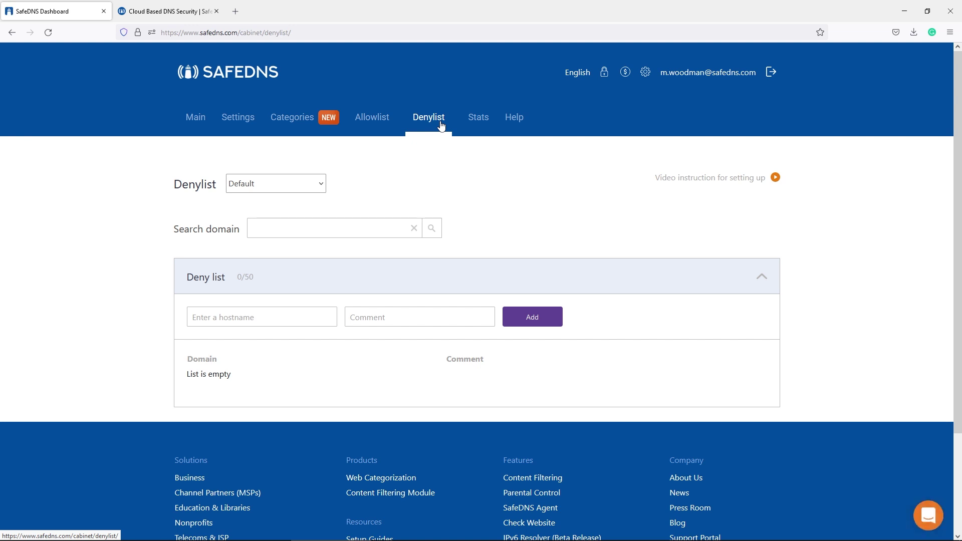
pyautogui.click(305, 188)
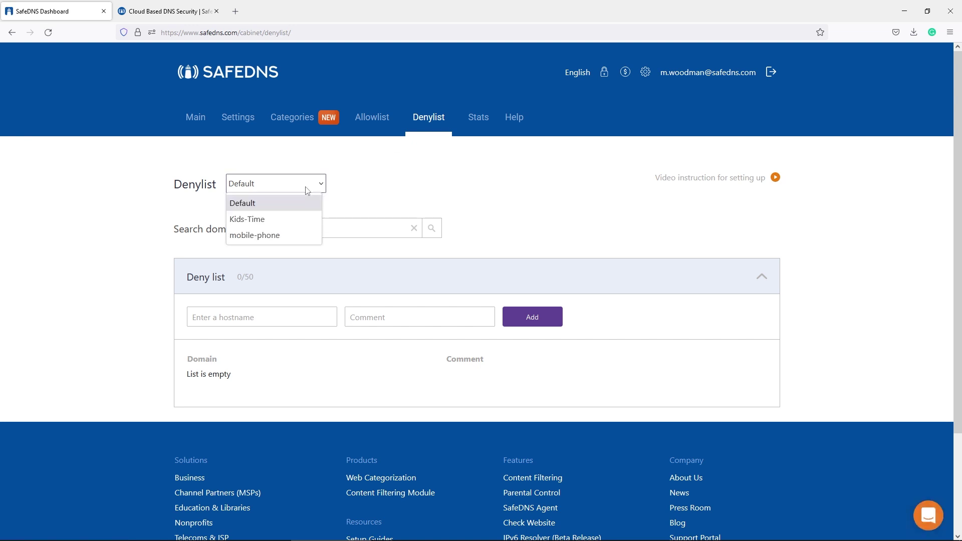
pyautogui.click(298, 225)
pyautogui.click(255, 322)
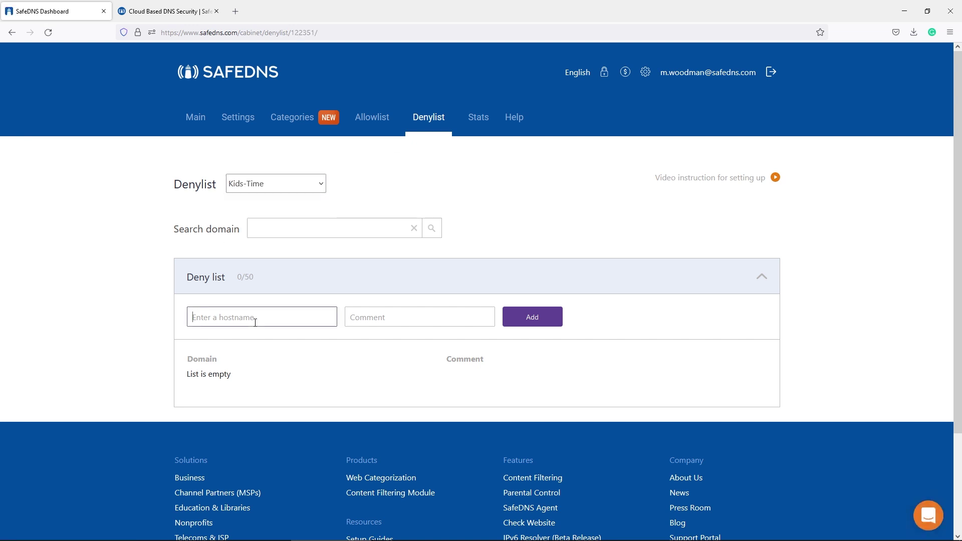
pyautogui.write('you')
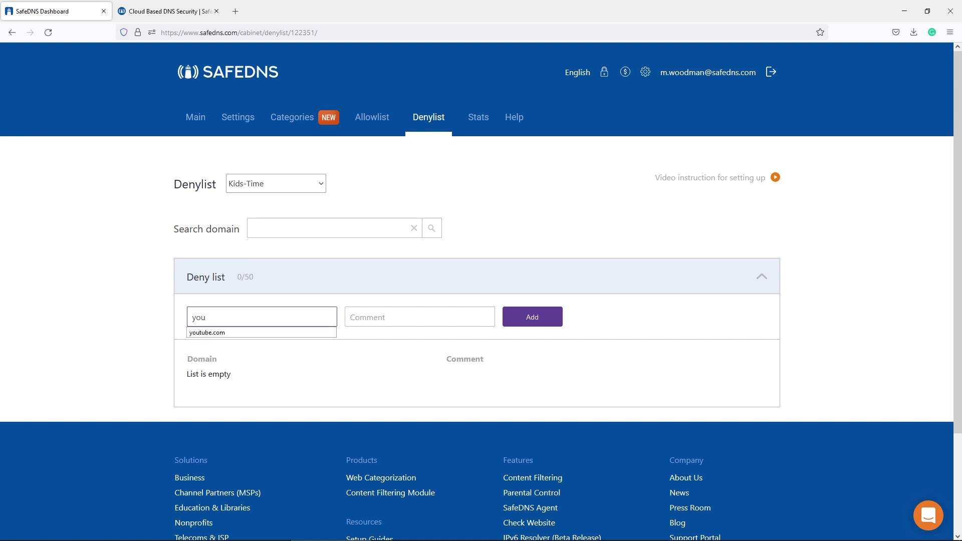
pyautogui.write('tube.com')
pyautogui.click(534, 319)
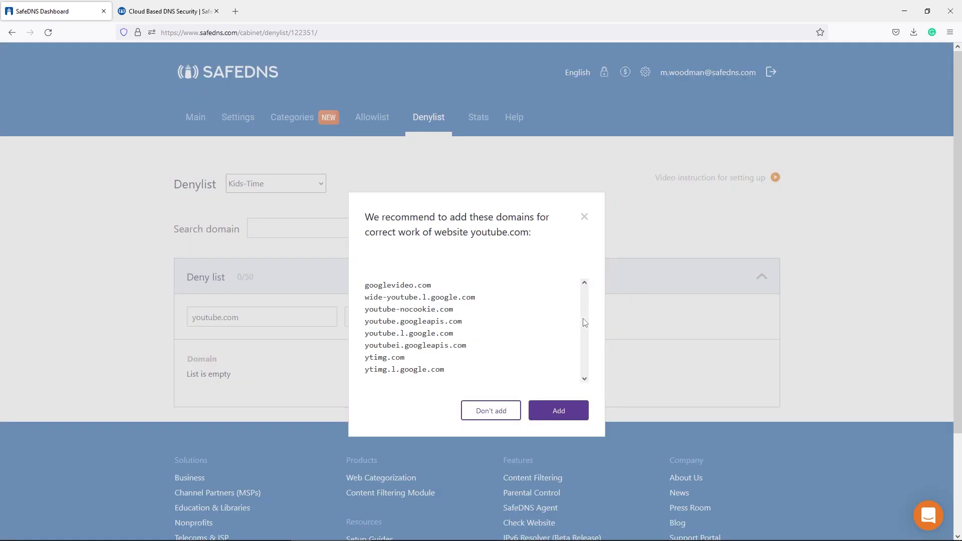
pyautogui.click(569, 408)
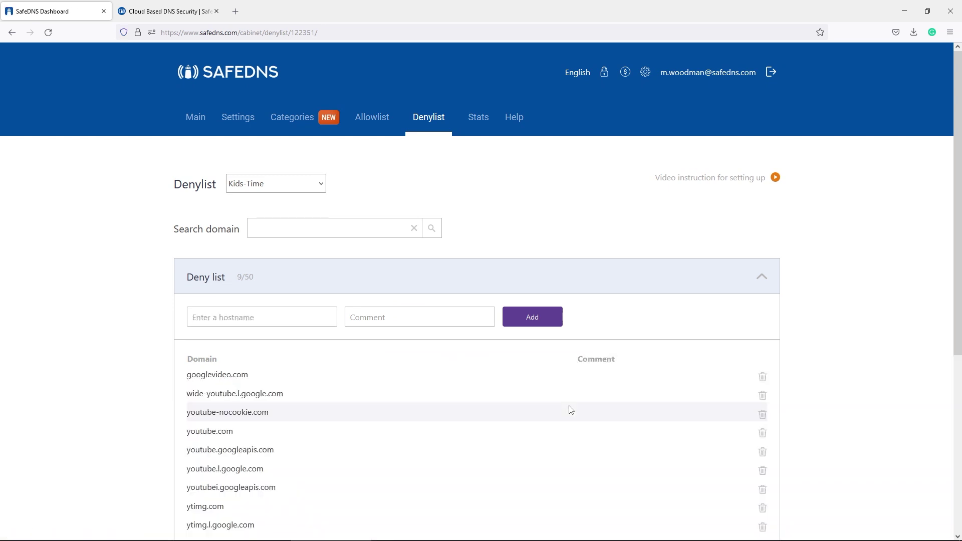
# - Reassign the network IP 95.216.223.146 from Default to the Kids-Time policy
pyautogui.click(243, 120)
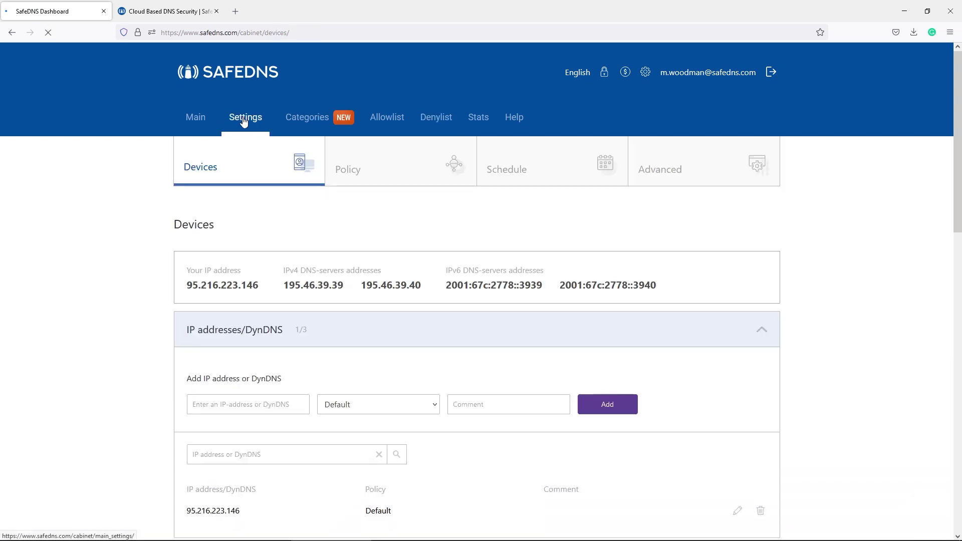
pyautogui.scroll(-4, 734, 307)
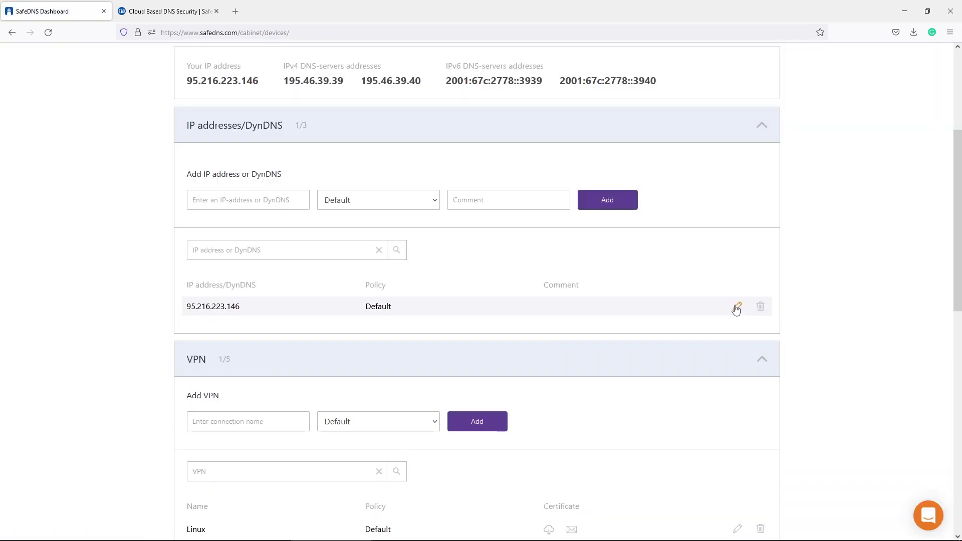
pyautogui.click(737, 307)
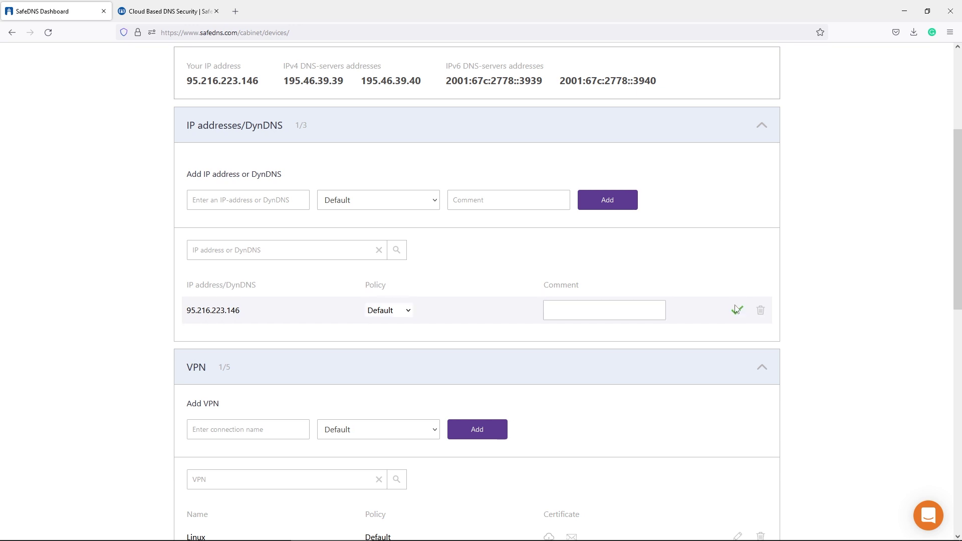
pyautogui.click(410, 313)
pyautogui.click(406, 343)
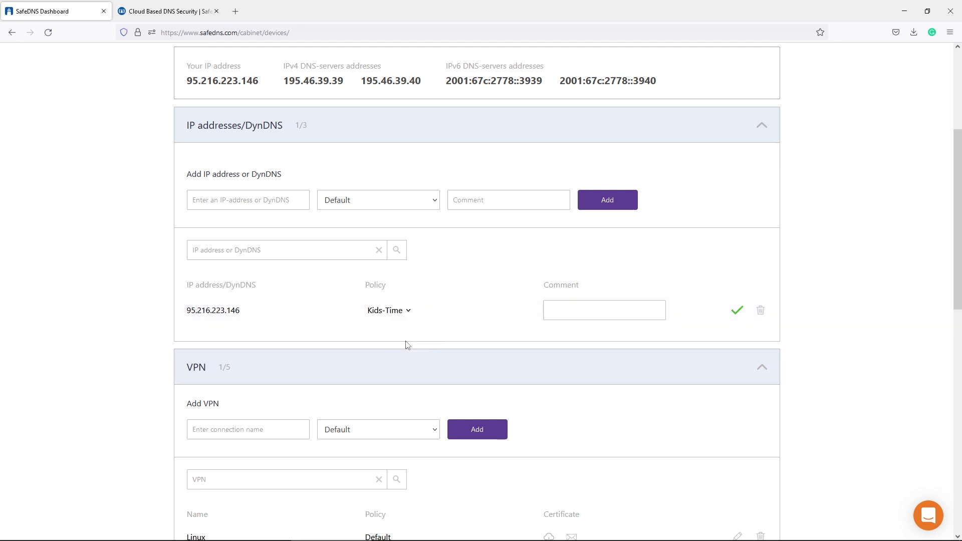
pyautogui.click(737, 311)
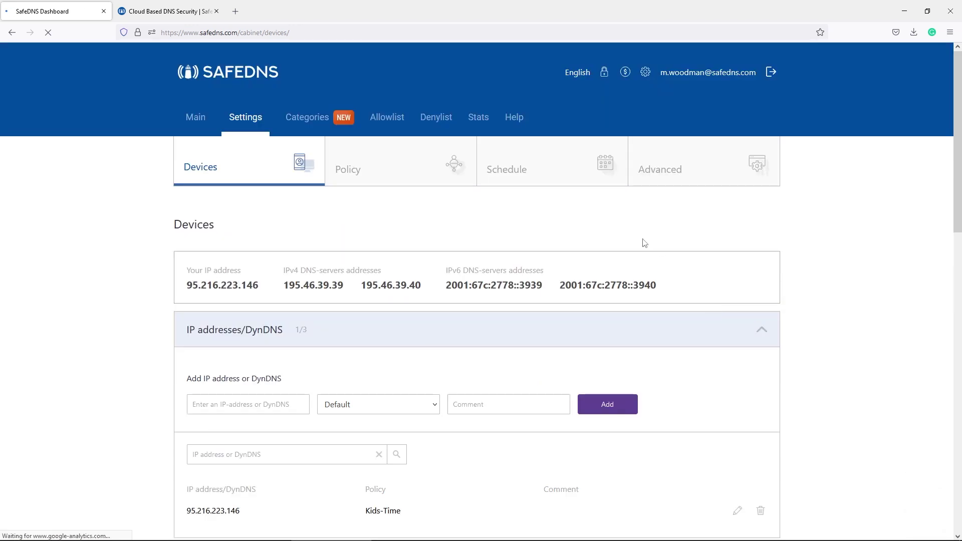
# - Save New Blockpage as a personal block page with its STOP image and description
pyautogui.click(673, 178)
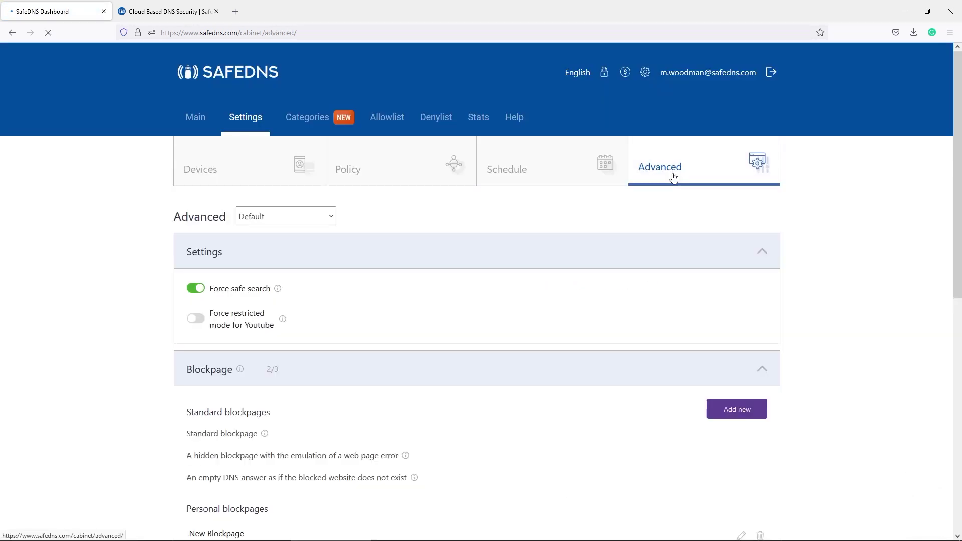
pyautogui.scroll(-5, 596, 263)
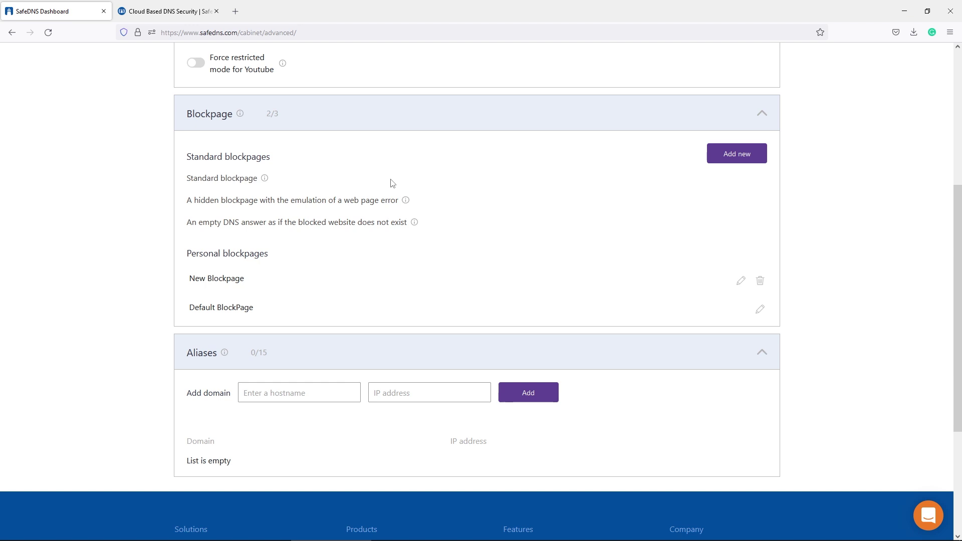
pyautogui.click(741, 282)
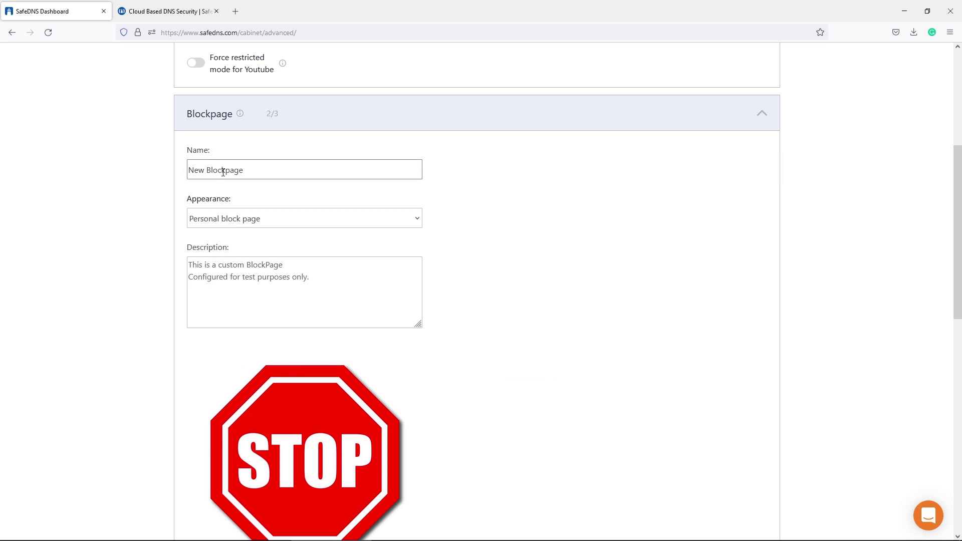
pyautogui.click(295, 222)
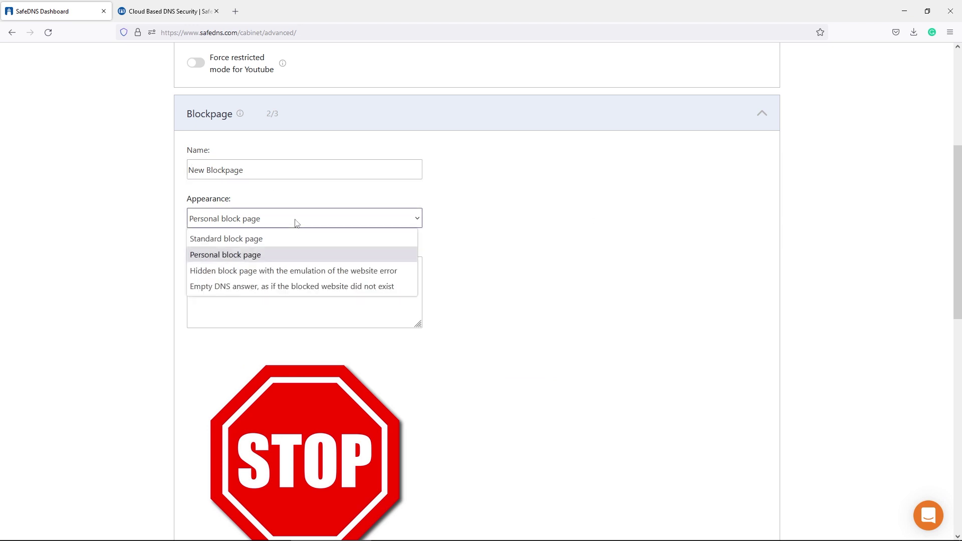
pyautogui.click(296, 222)
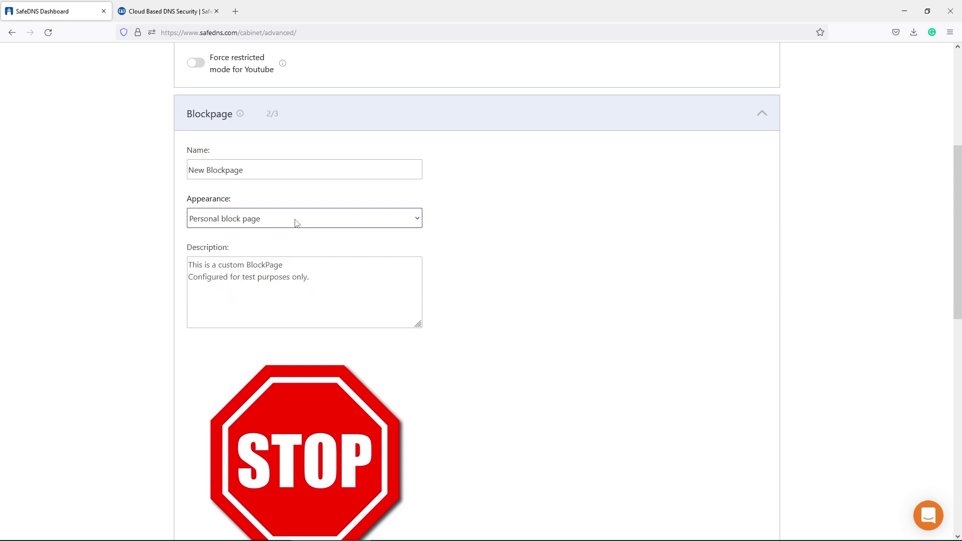
pyautogui.click(329, 277)
pyautogui.scroll(-4, 330, 280)
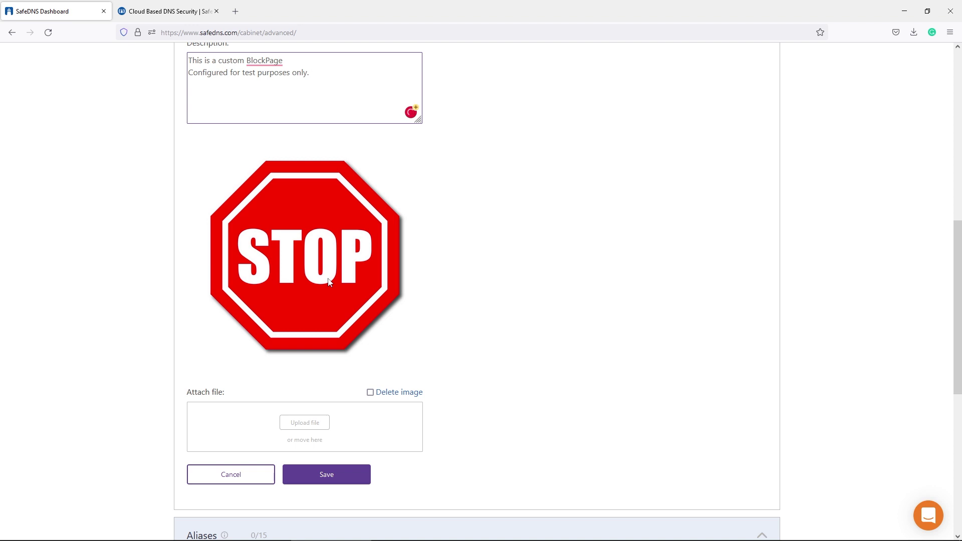
pyautogui.click(347, 478)
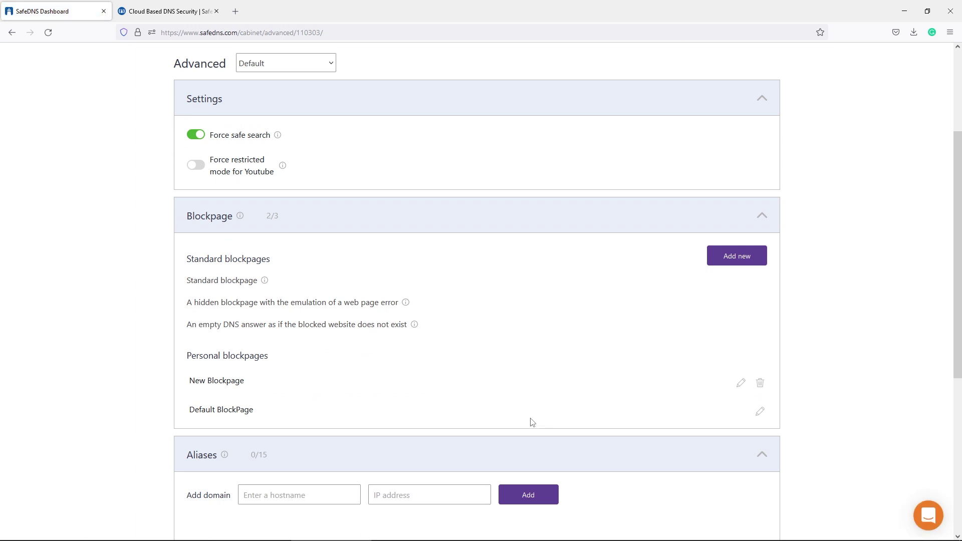
pyautogui.scroll(5, 524, 361)
pyautogui.click(199, 121)
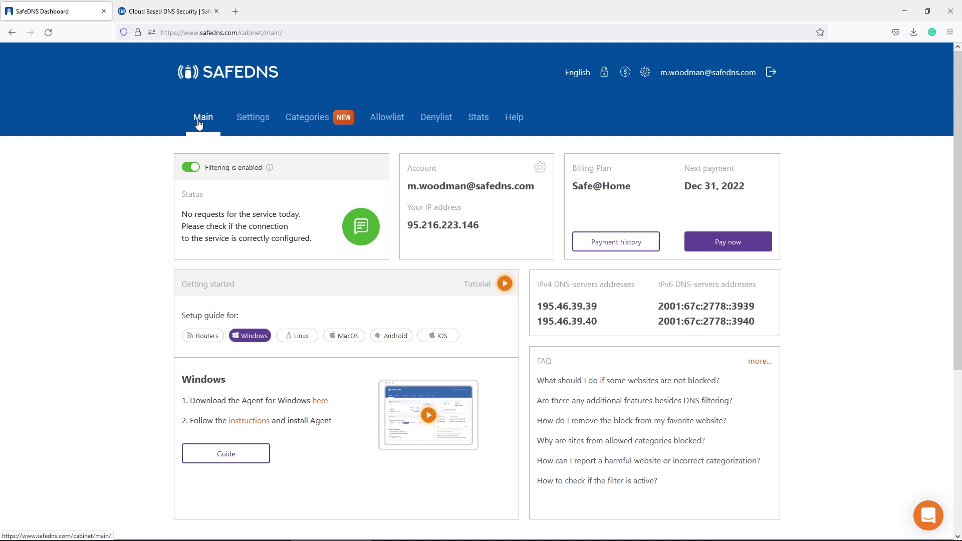
# - Open the Help section's Feedback page
pyautogui.click(516, 122)
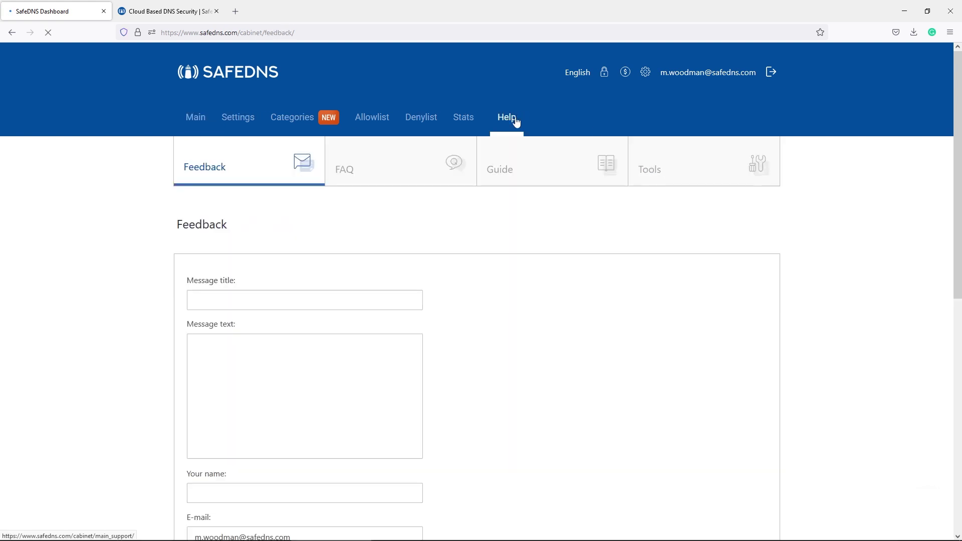